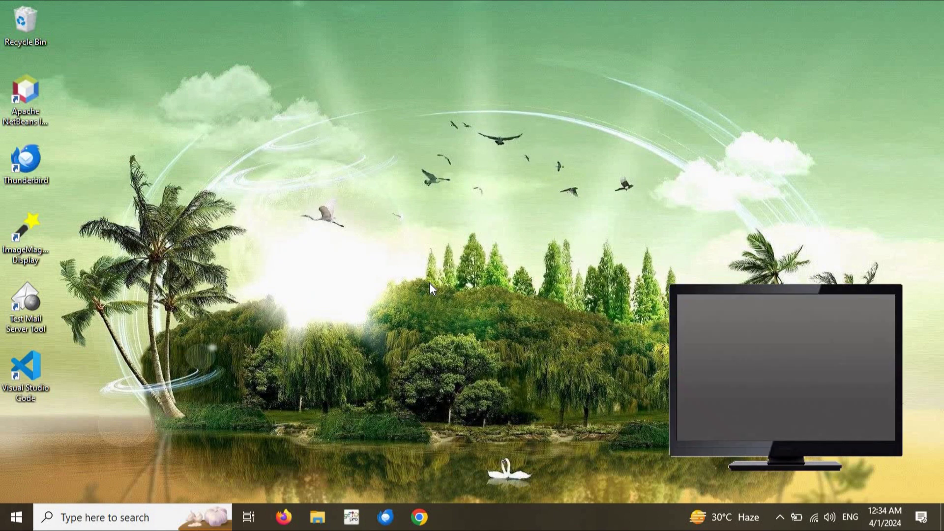
Launch Excel by searching for it as "excel"
key(super)
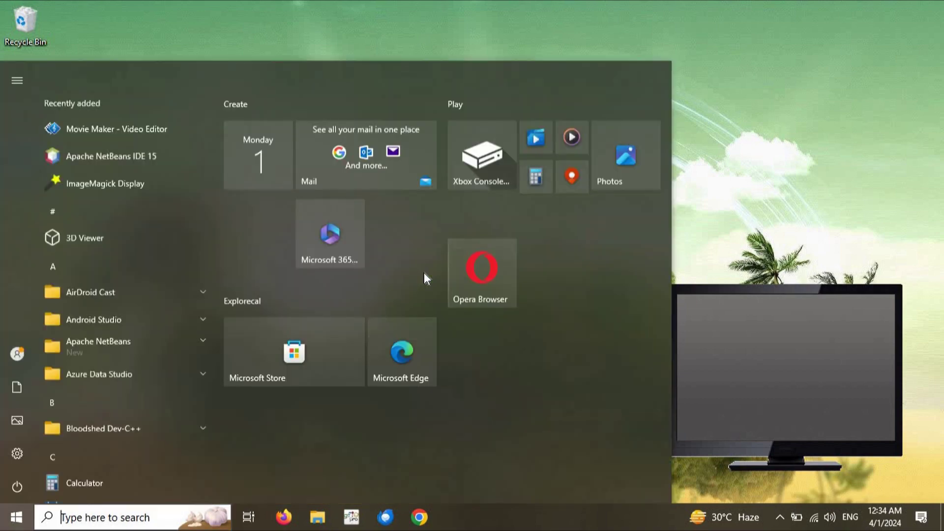
text(excel)
key(Return)
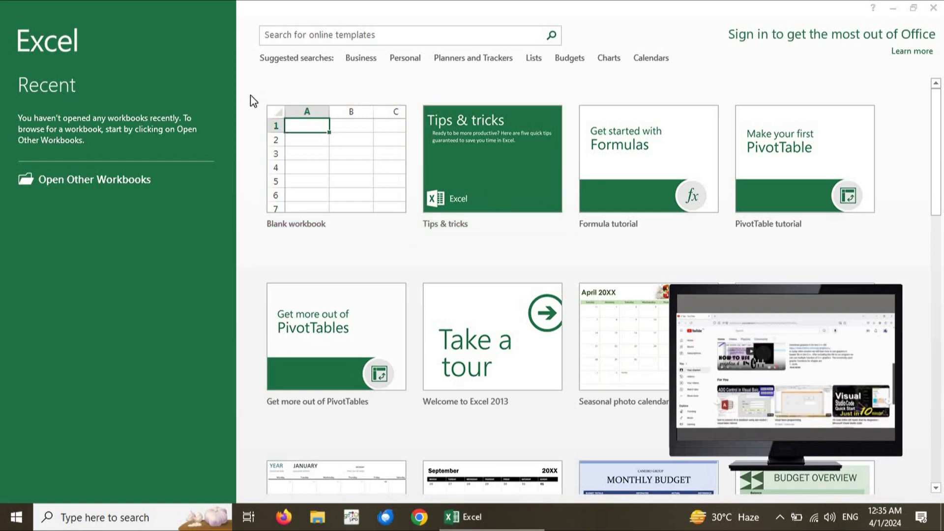
Browse the featured templates and the Planners and Trackers template category, and return to the start screen
click(895, 256)
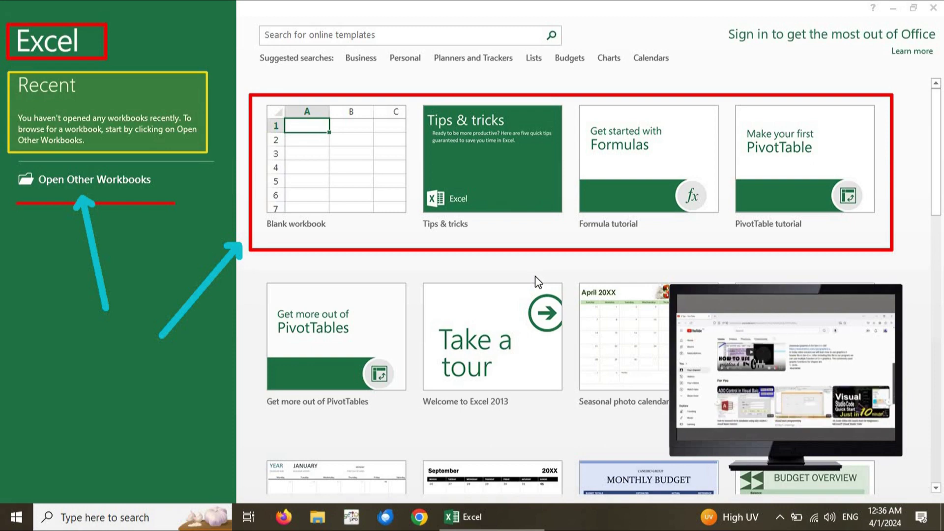
scroll(536, 277, down, 8)
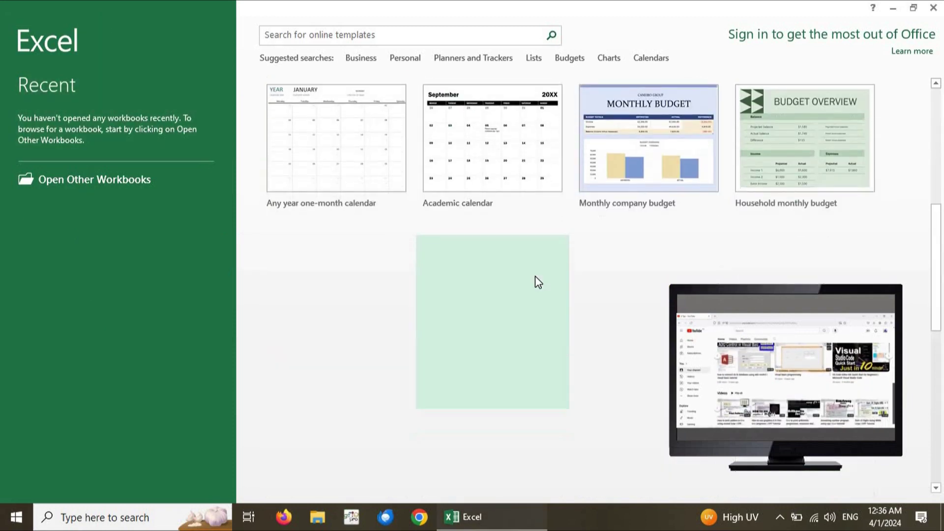
scroll(535, 276, down, 10)
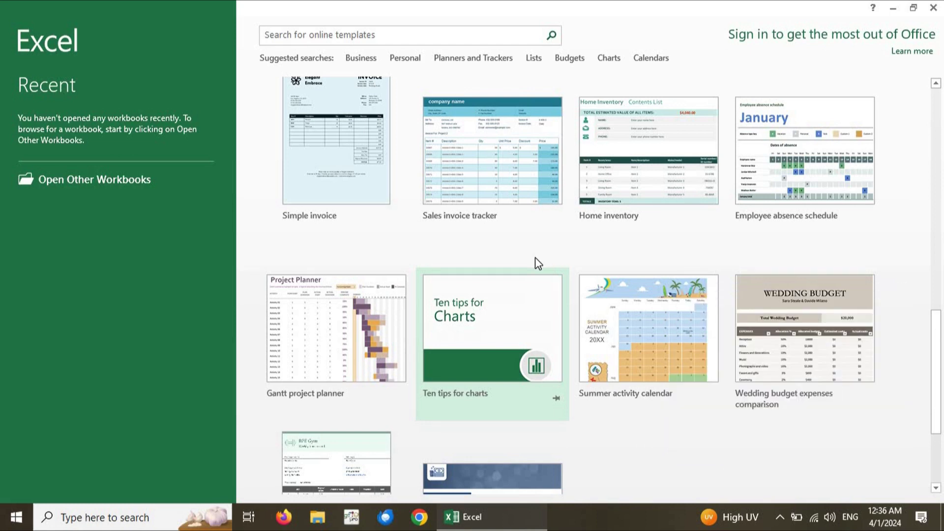
scroll(535, 257, up, 15)
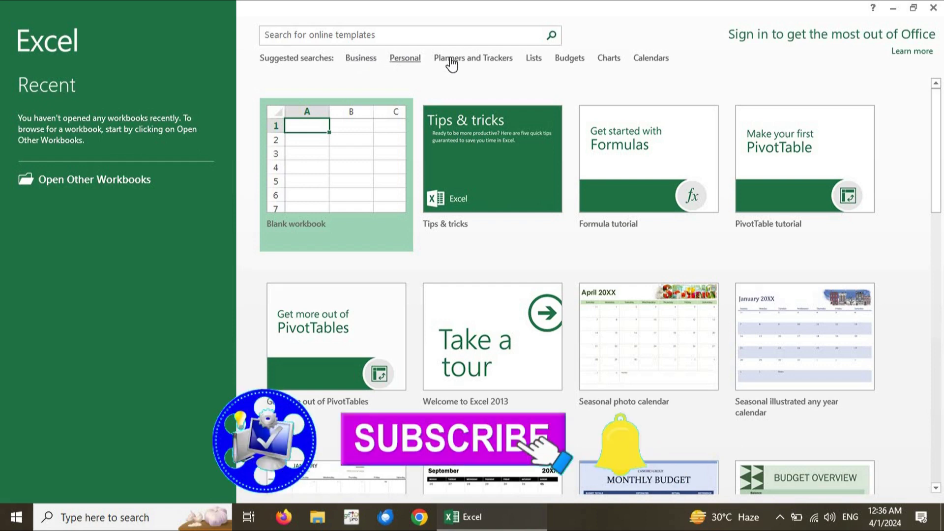
click(473, 59)
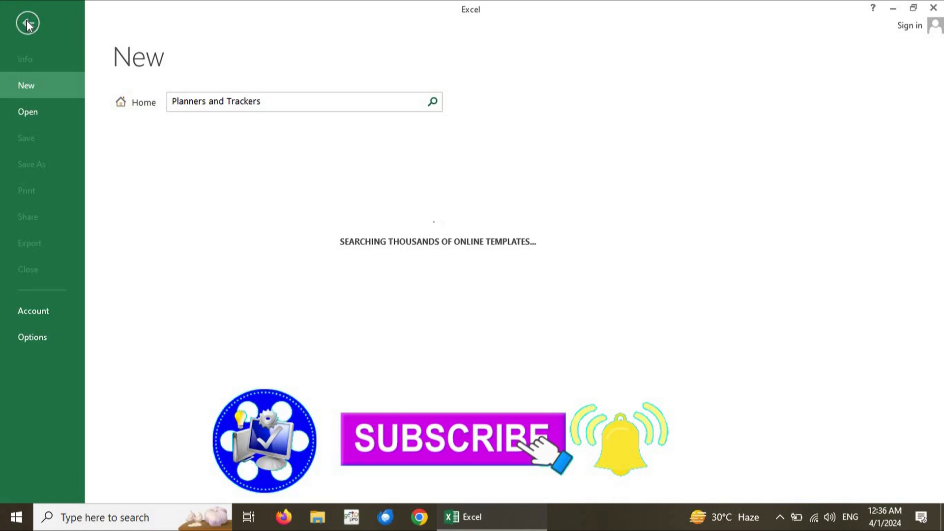
key(Escape)
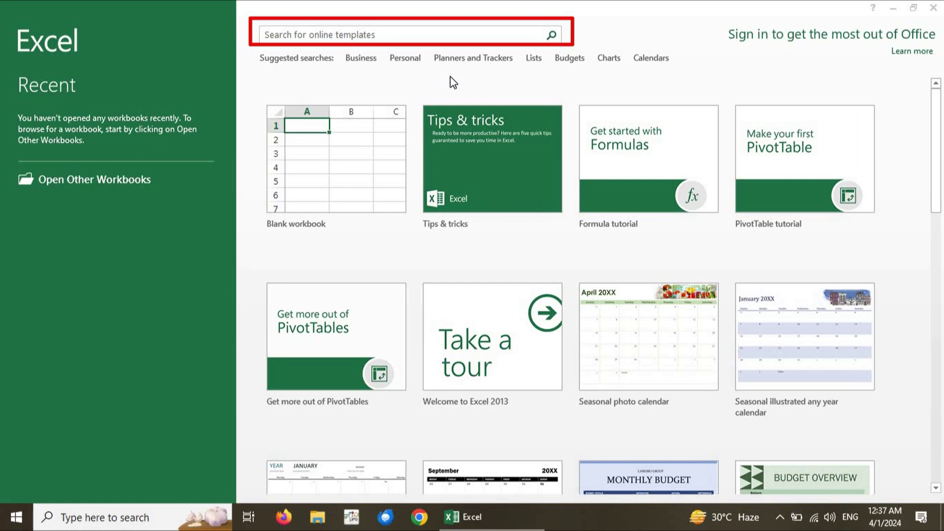
Search the online templates for "education" and go back to the start screen
click(400, 37)
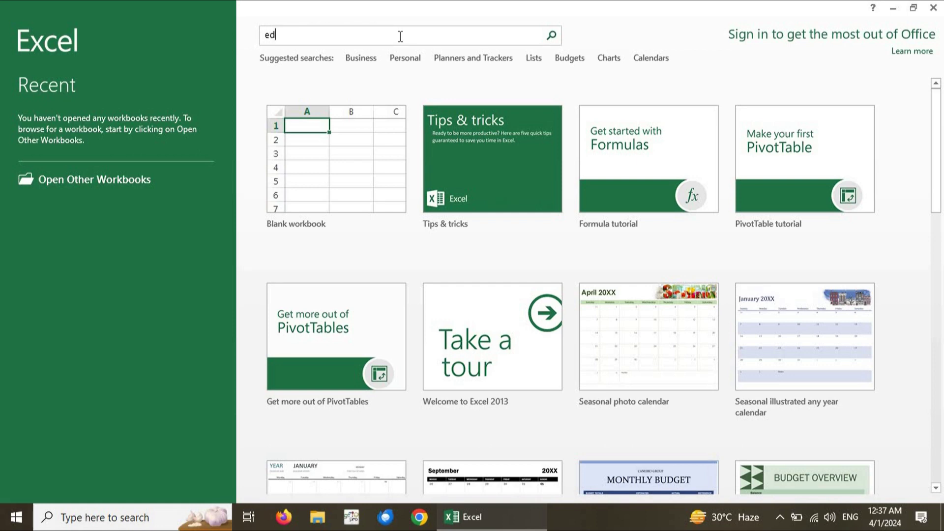
text(education)
key(Return)
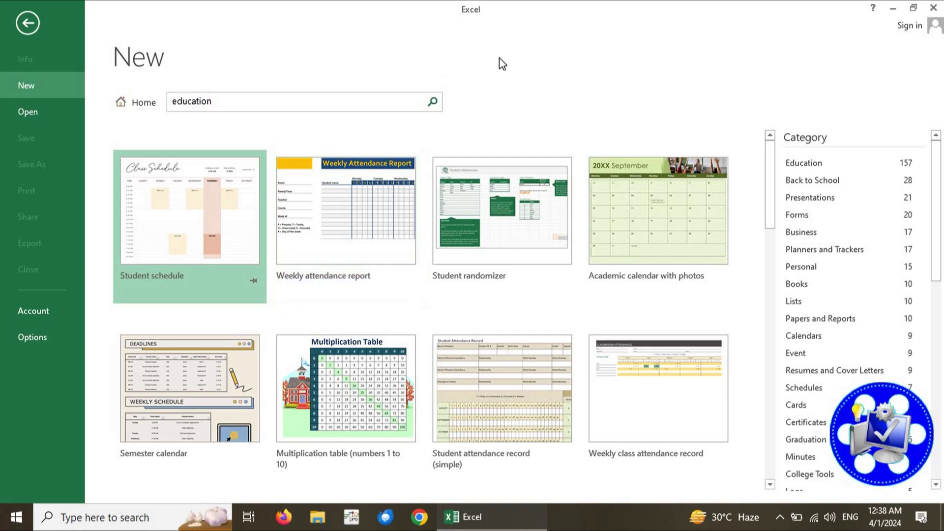
click(25, 22)
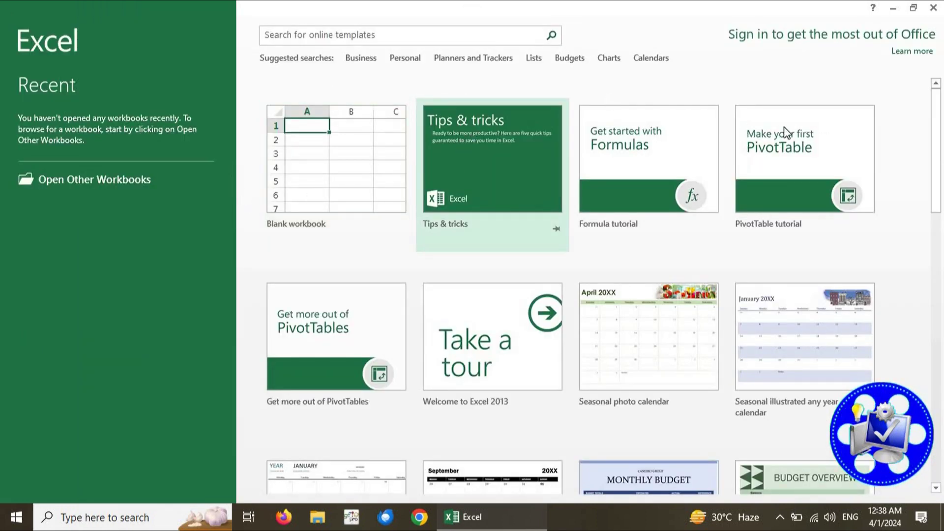
Create a blank workbook and select cell J4 in its first sheet
click(366, 159)
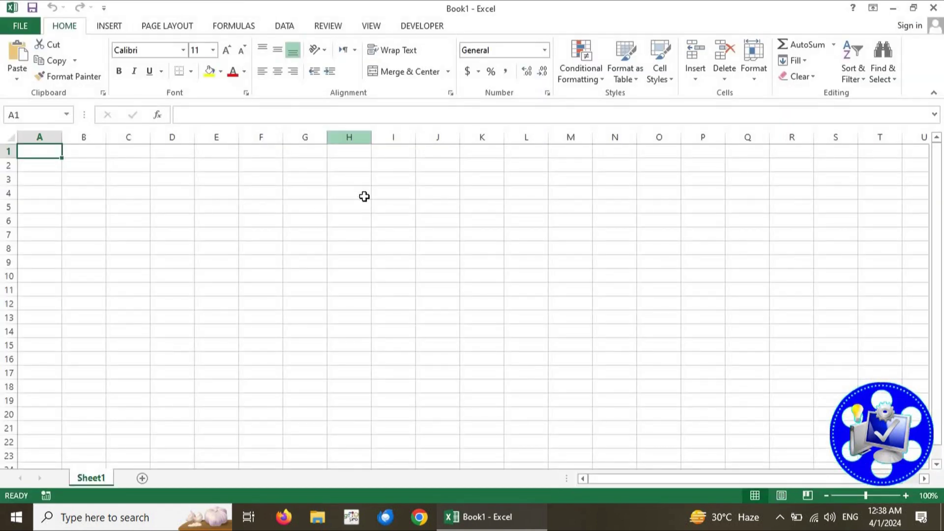
click(361, 196)
click(445, 198)
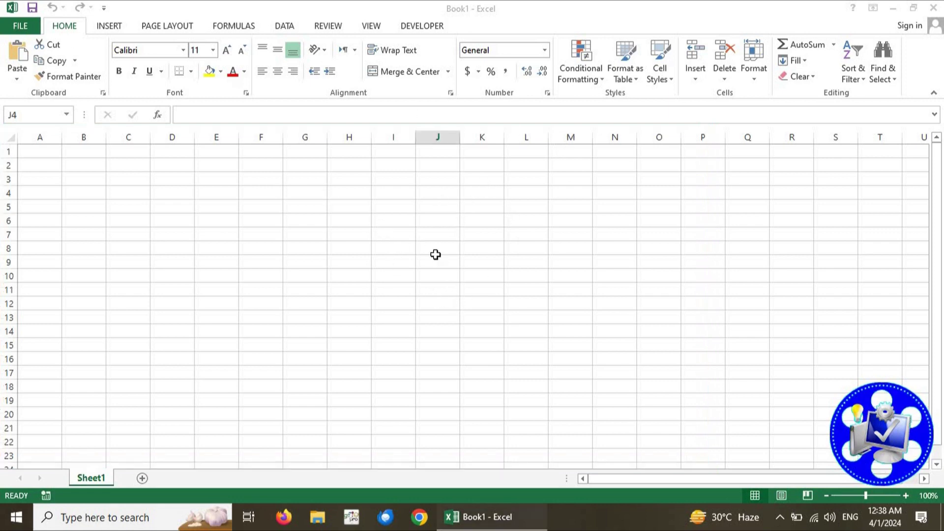
Add three new worksheets after Sheet1
click(141, 478)
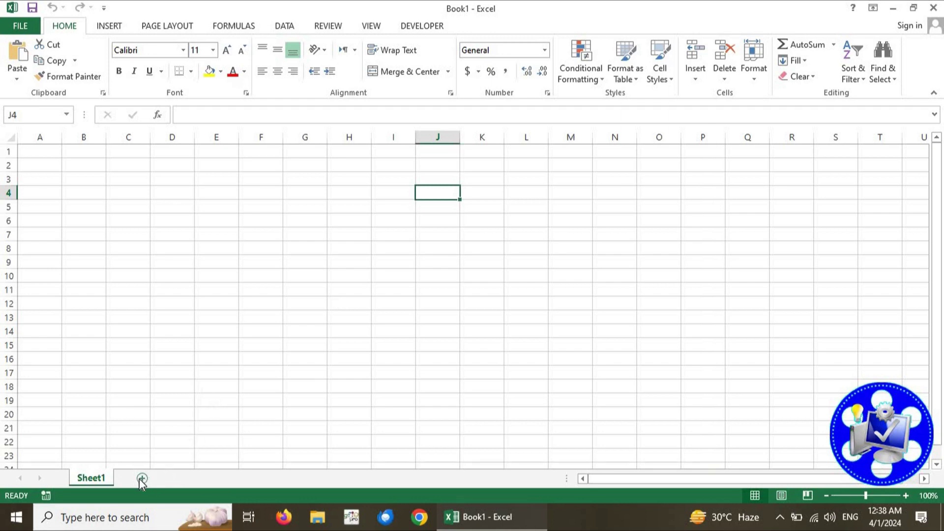
click(187, 479)
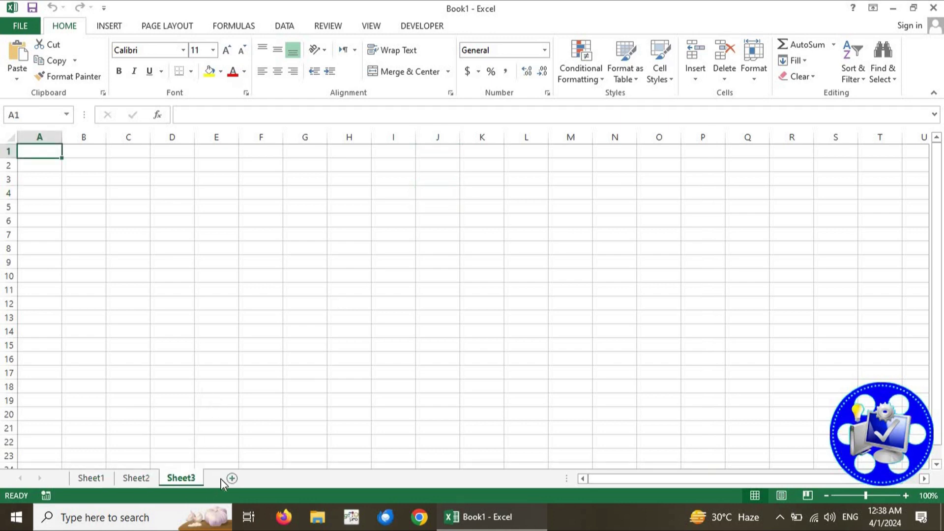
click(231, 479)
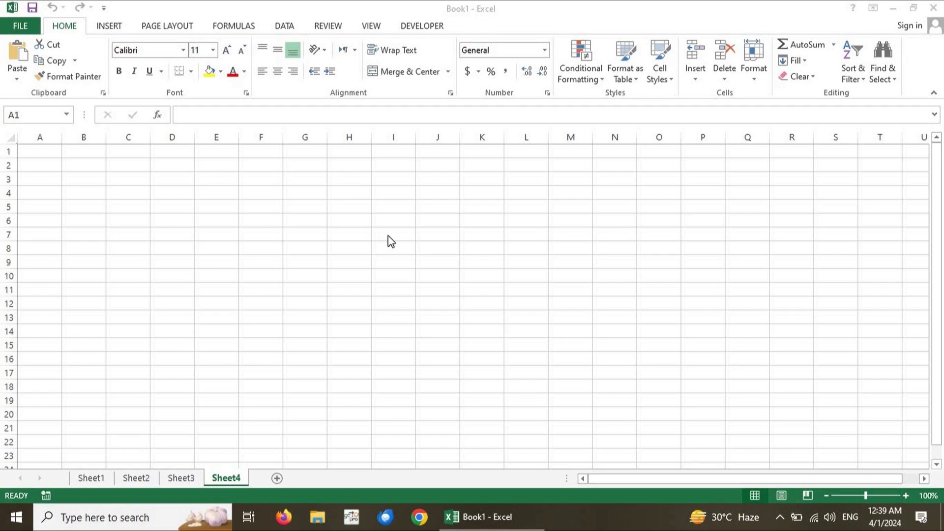
Select cell I7 on Sheet4 and review its font settings in the Format Cells dialog
click(401, 237)
mouse_move(543, 15)
mouse_down()
mouse_move(411, 21)
mouse_move(411, 0)
mouse_up()
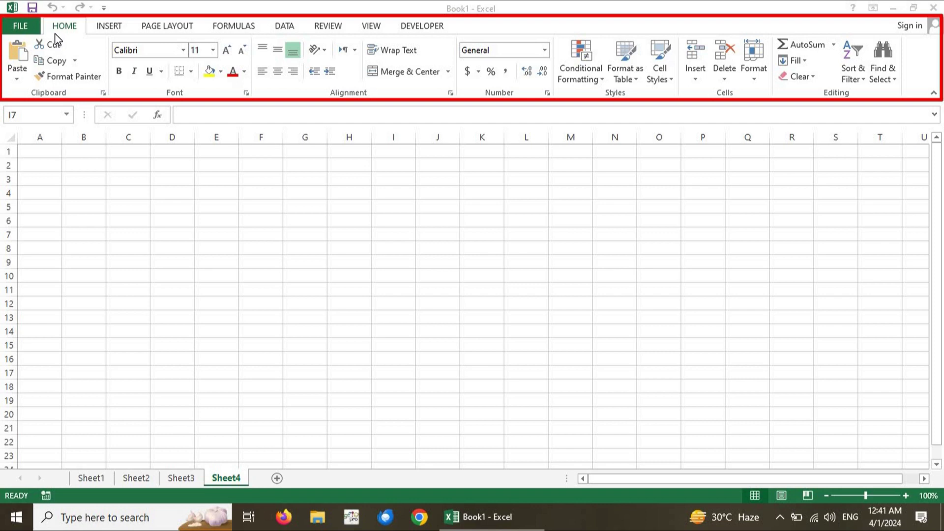
mouse_move(55, 39)
mouse_down()
mouse_move(203, 77)
mouse_move(458, 58)
mouse_up()
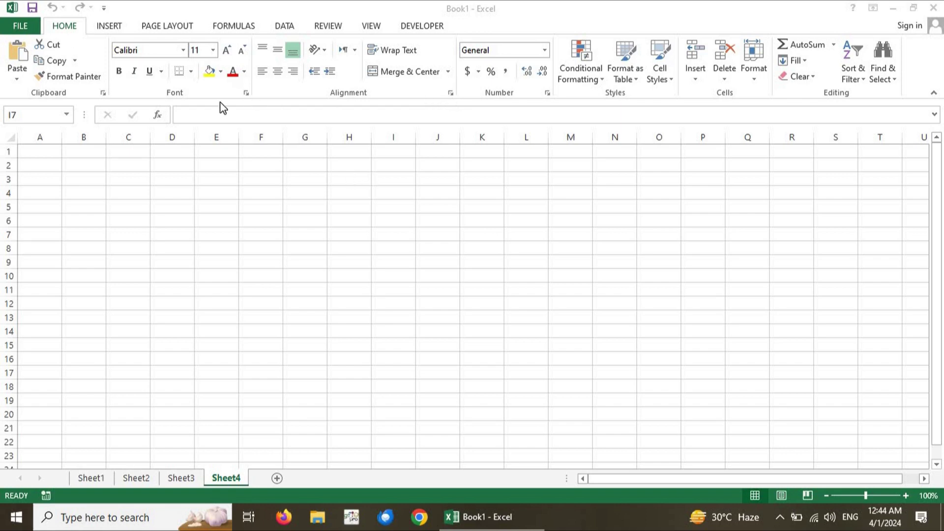
click(249, 96)
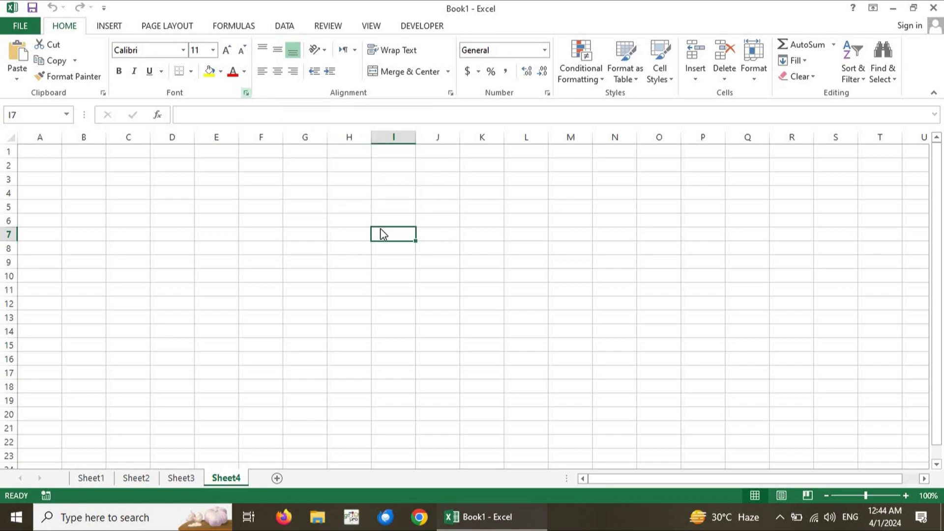
click(245, 94)
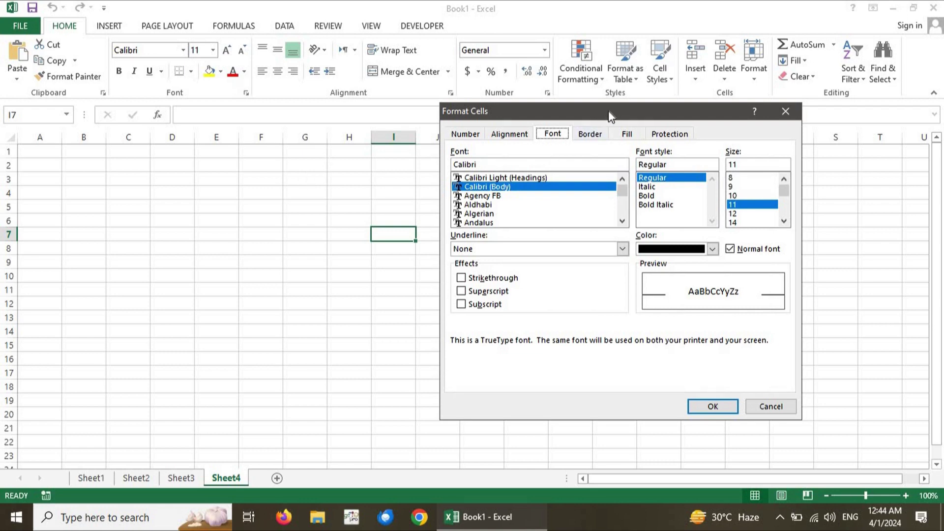
drag(566, 118, 429, 114)
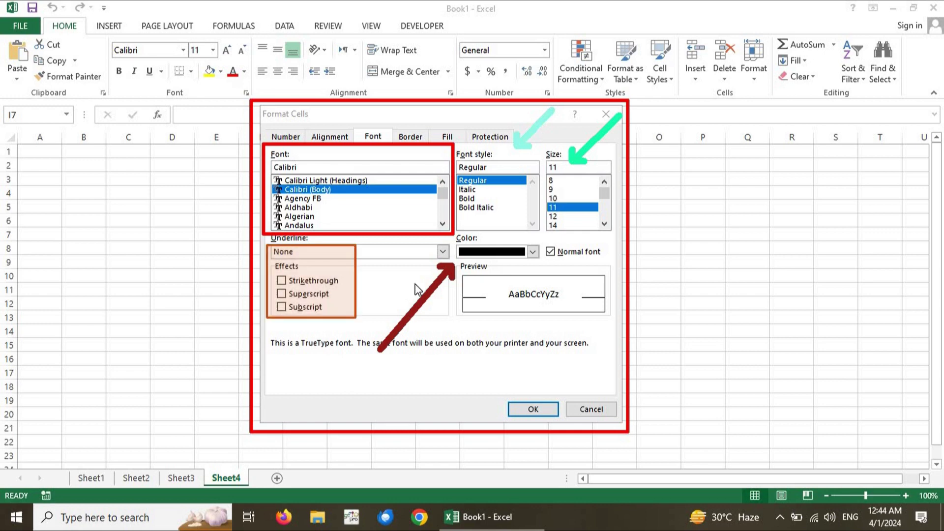
click(529, 416)
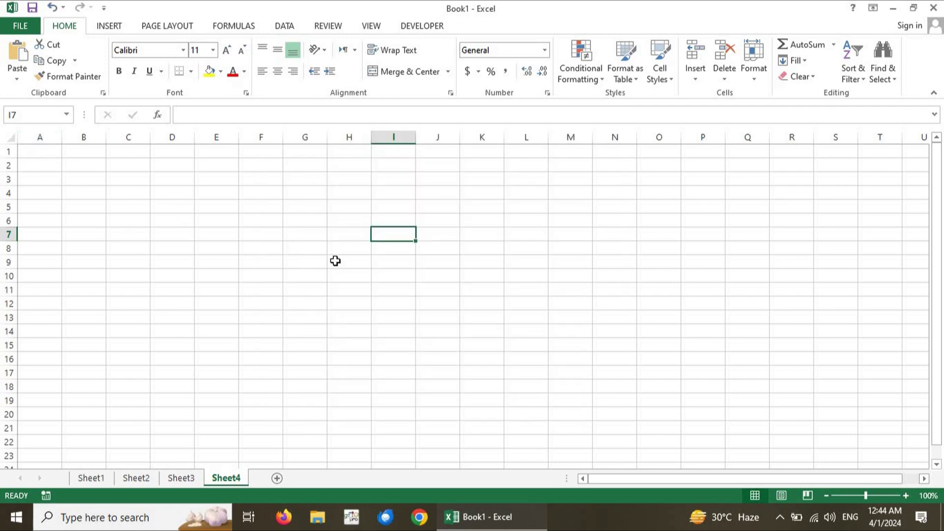
Select individual cells across Sheet4 one after another, including Q11, M10, F10 and D9, ending on cell F8
click(755, 287)
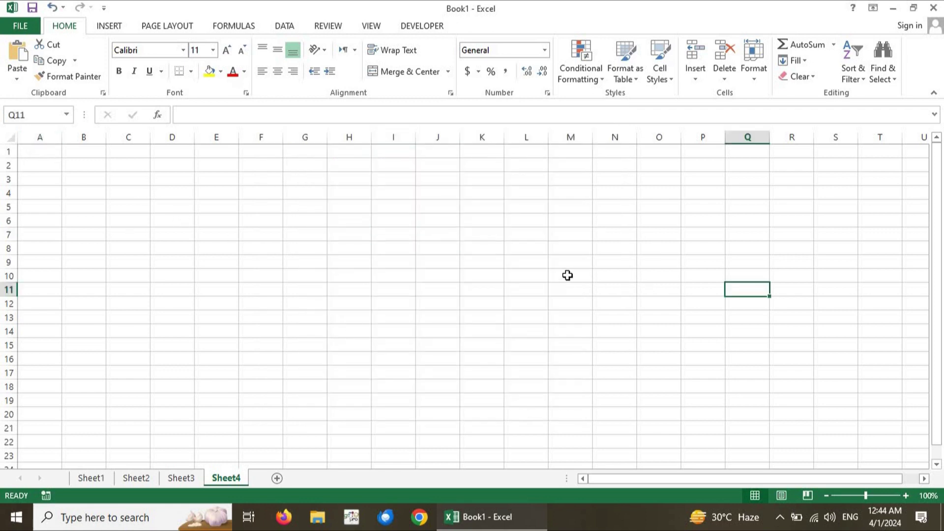
click(568, 276)
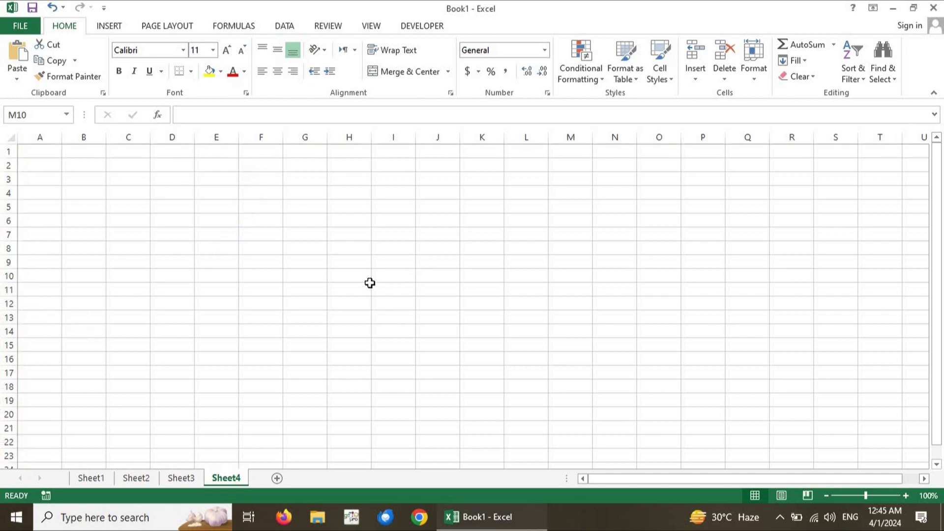
click(346, 279)
click(264, 280)
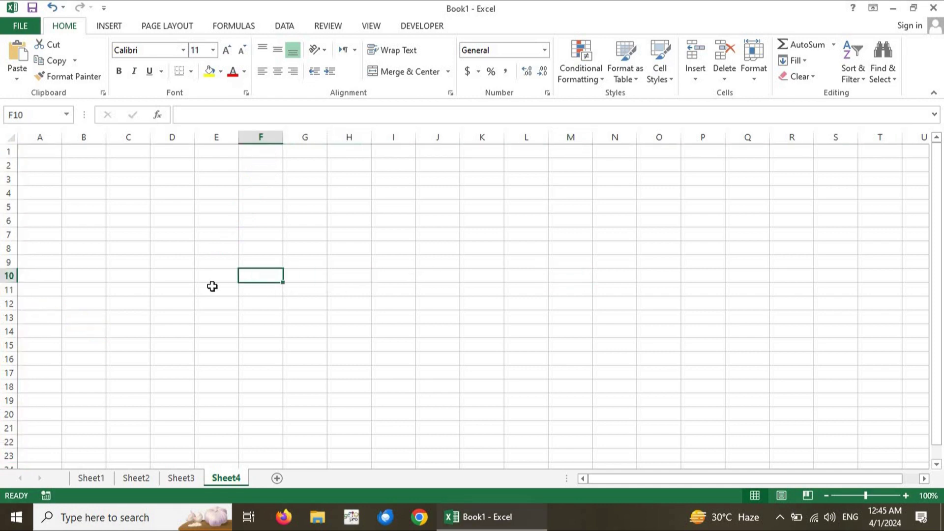
click(212, 286)
click(184, 257)
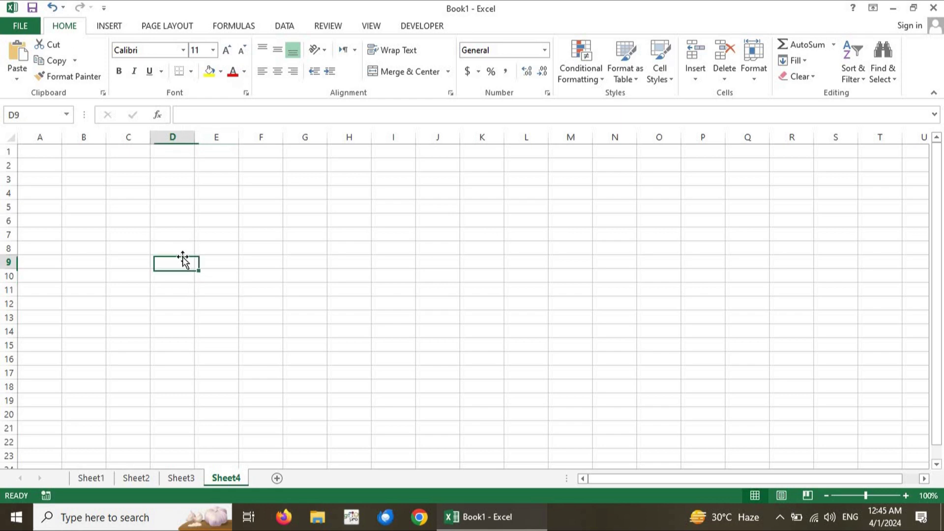
click(329, 253)
click(255, 250)
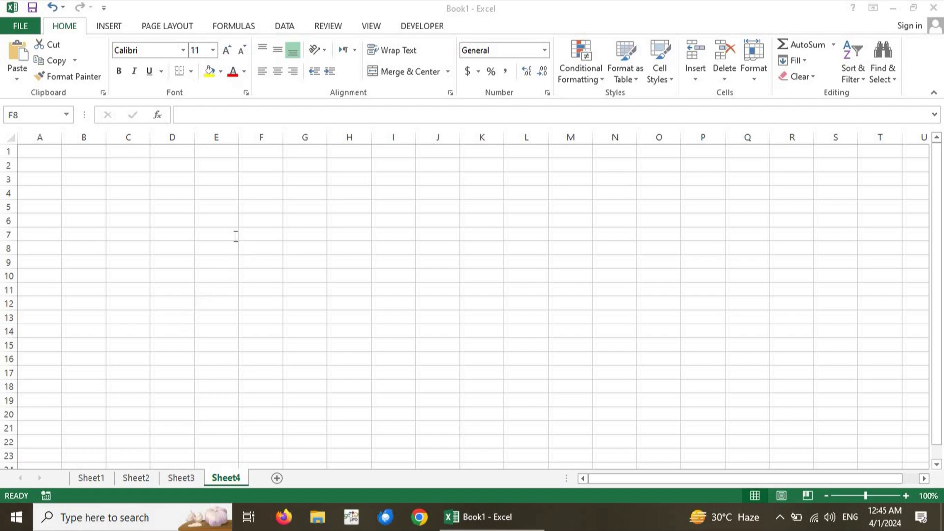
drag(286, 256, 286, 220)
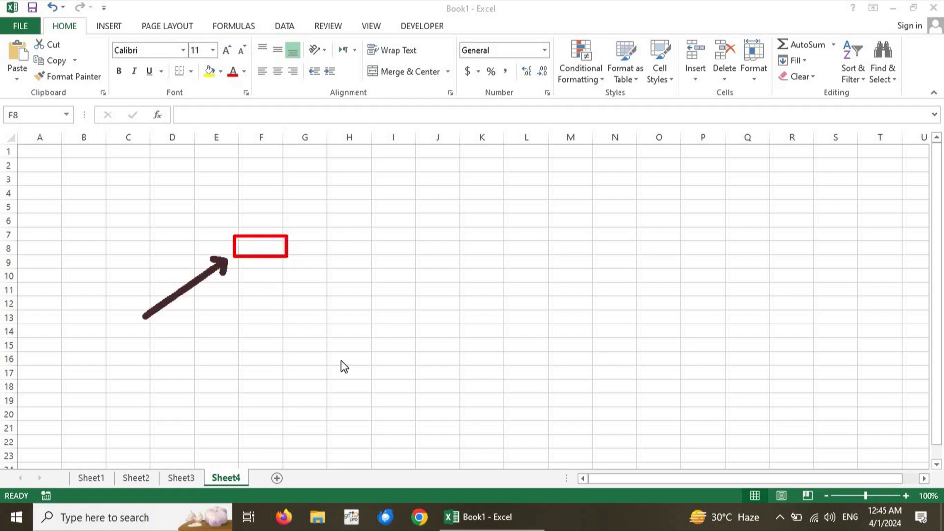
key(Escape)
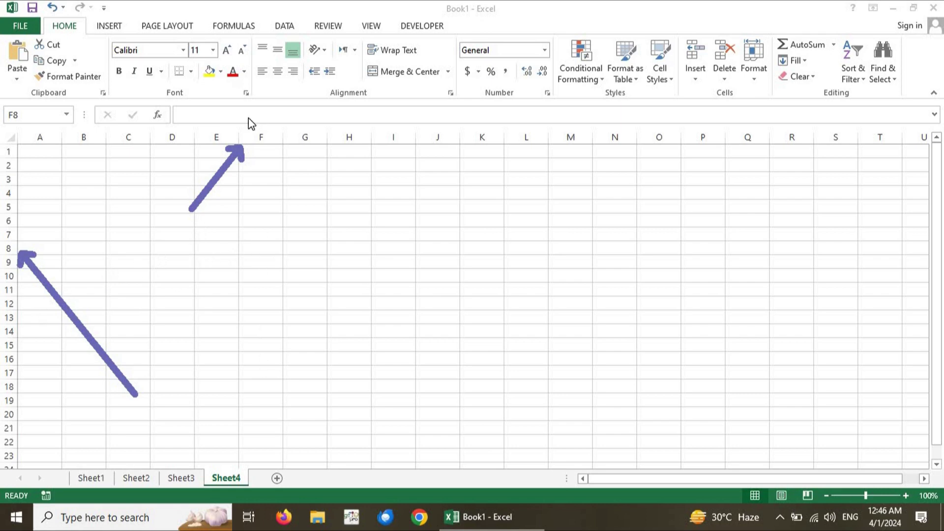
click(264, 249)
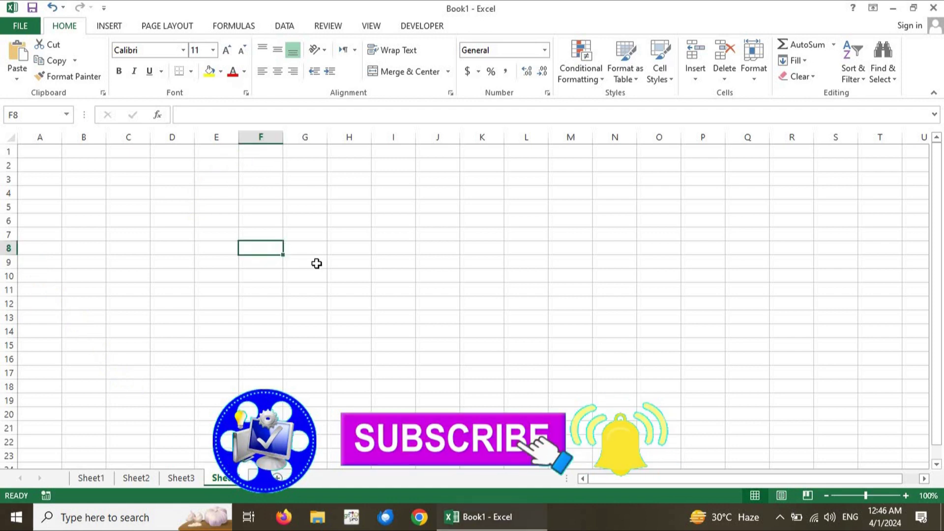
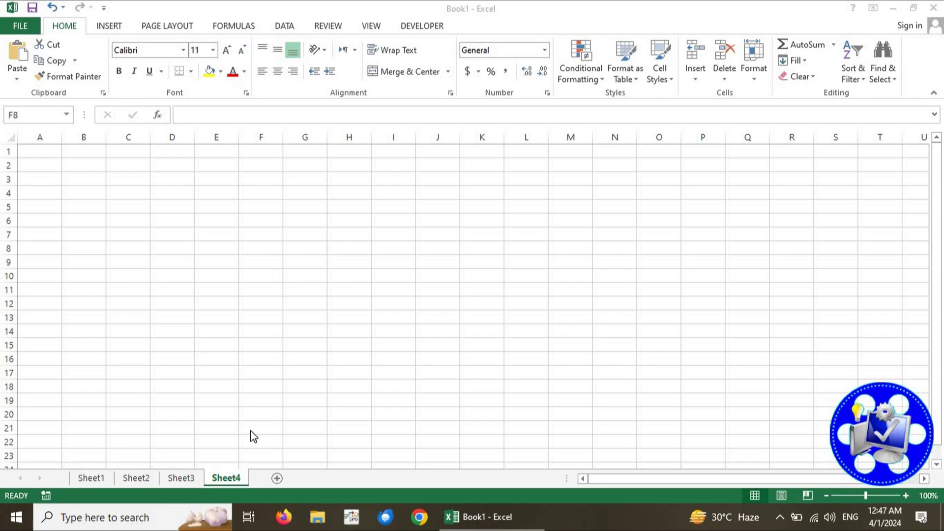
Delete the worksheet Sheet4 permanently from the workbook
right_click(229, 472)
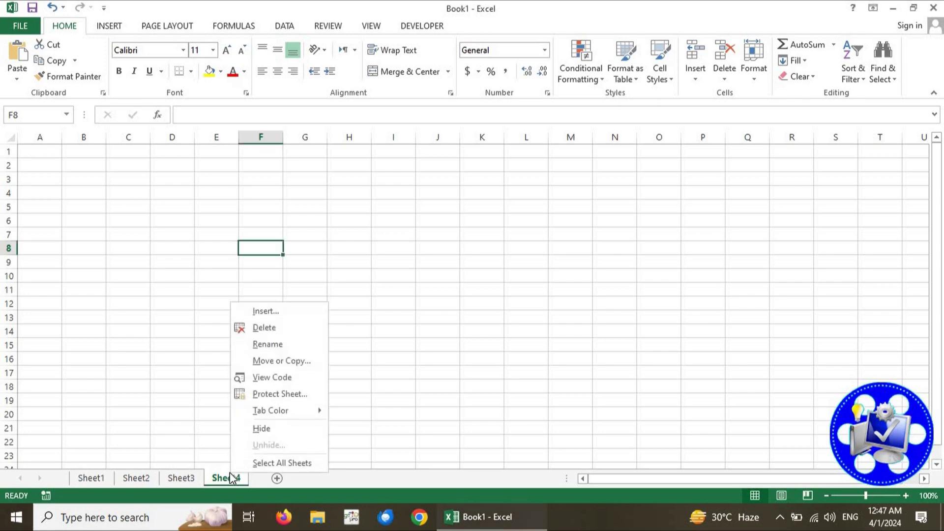
click(265, 328)
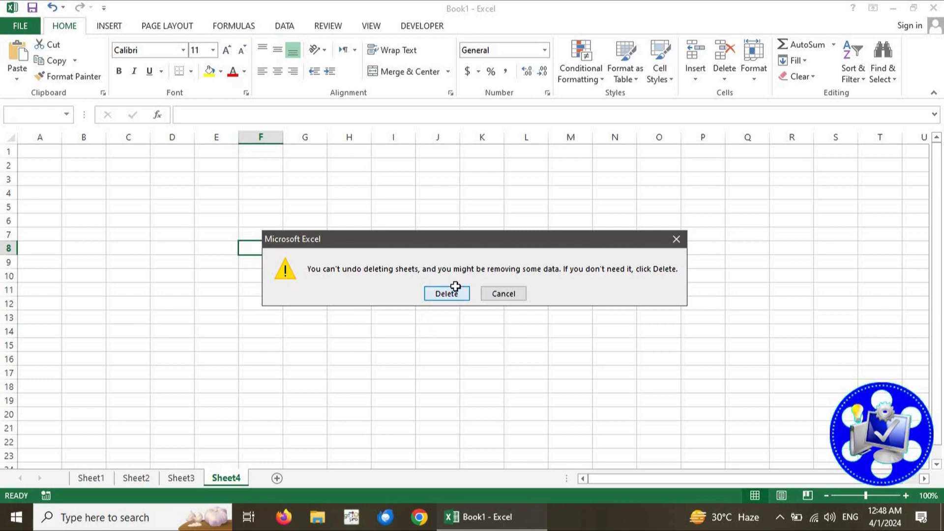
click(457, 293)
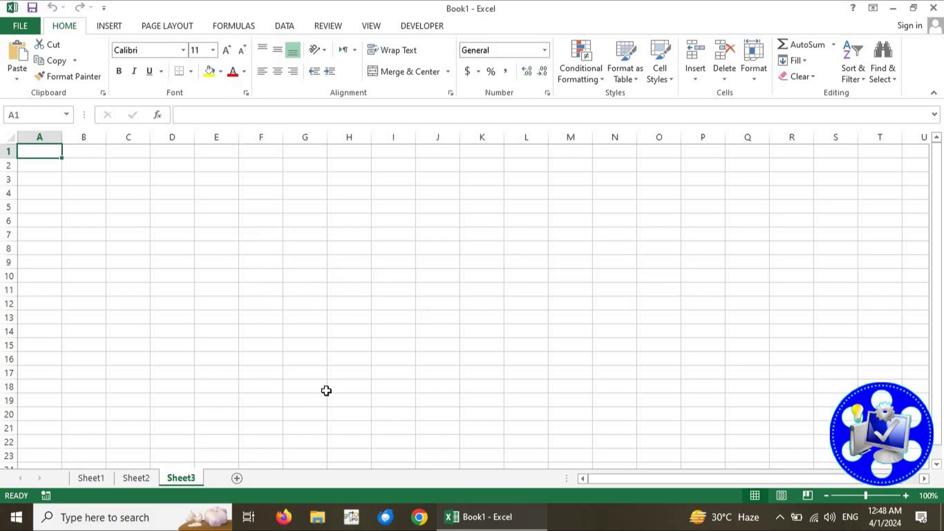
Delete the worksheets Sheet3 and Sheet2 from the workbook
right_click(190, 480)
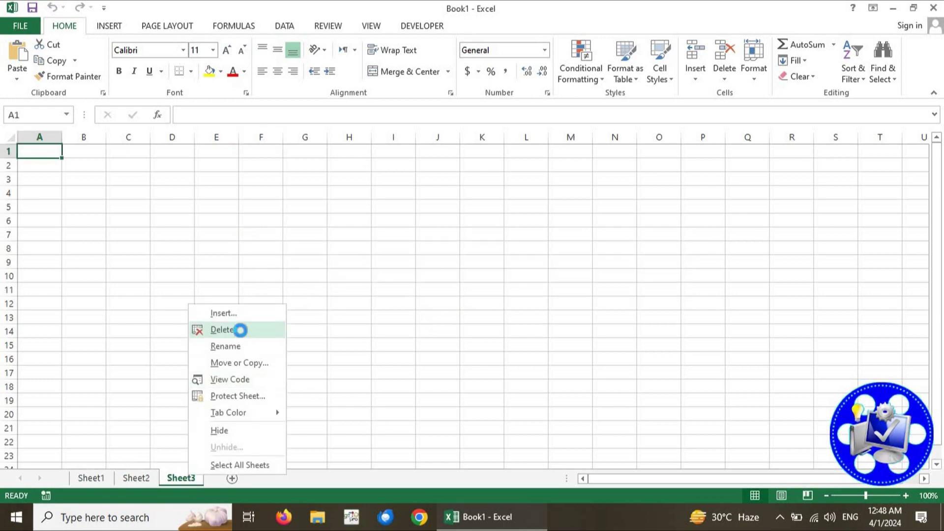
key(Escape)
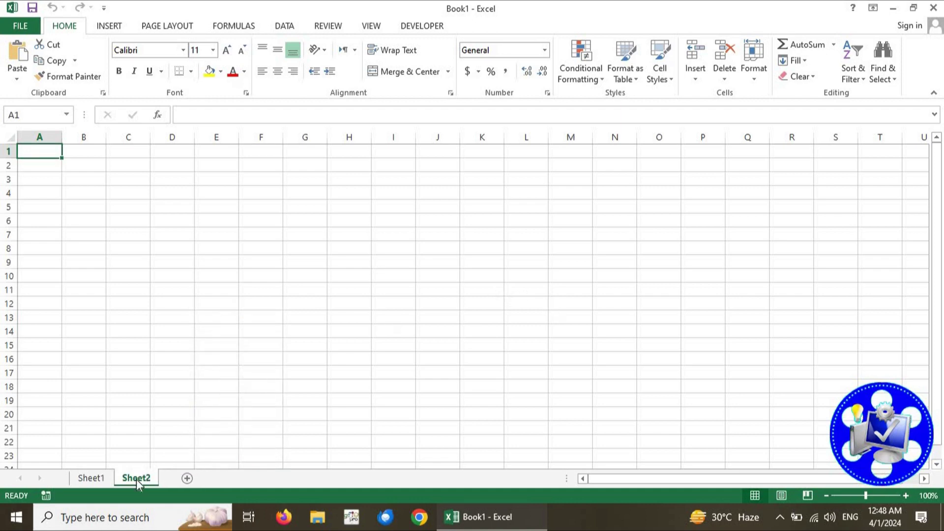
right_click(137, 479)
click(170, 333)
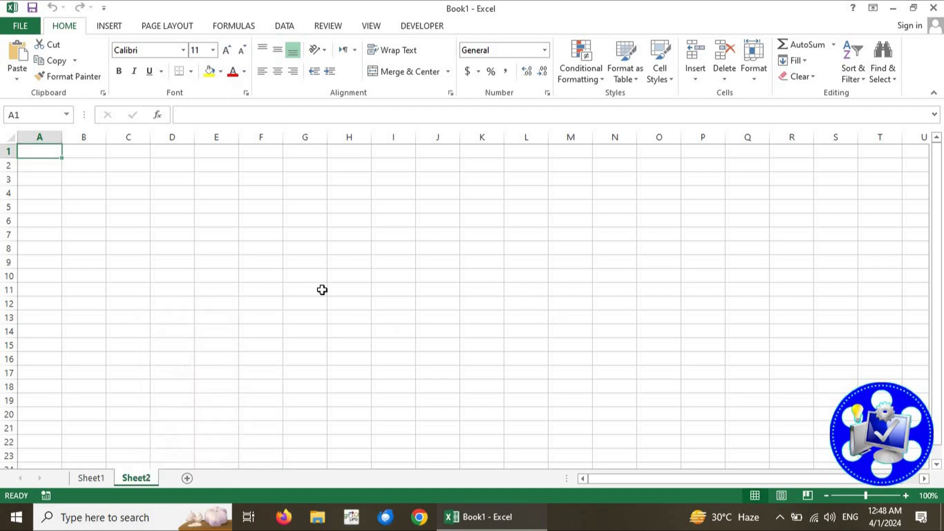
Select cells K7 and F8 on Sheet1 and look through the ribbon's command sets from Home through Developer
click(467, 237)
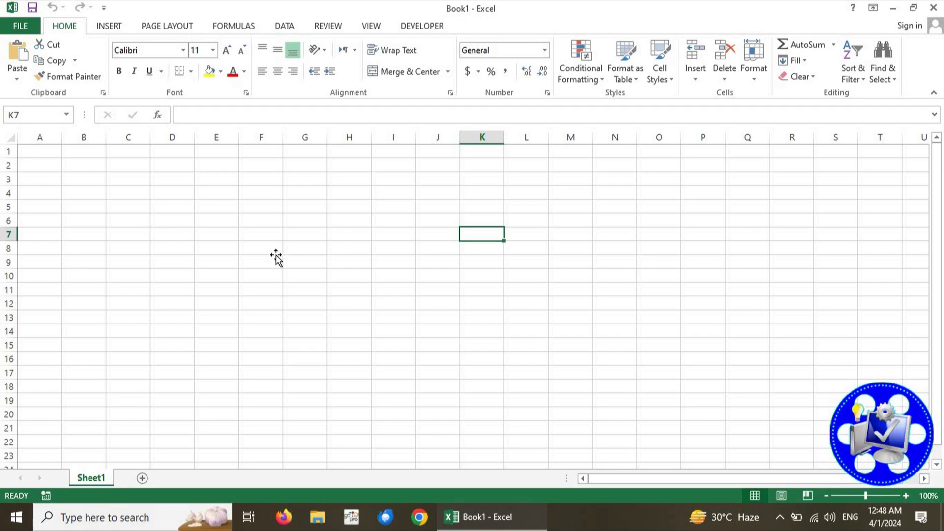
click(276, 253)
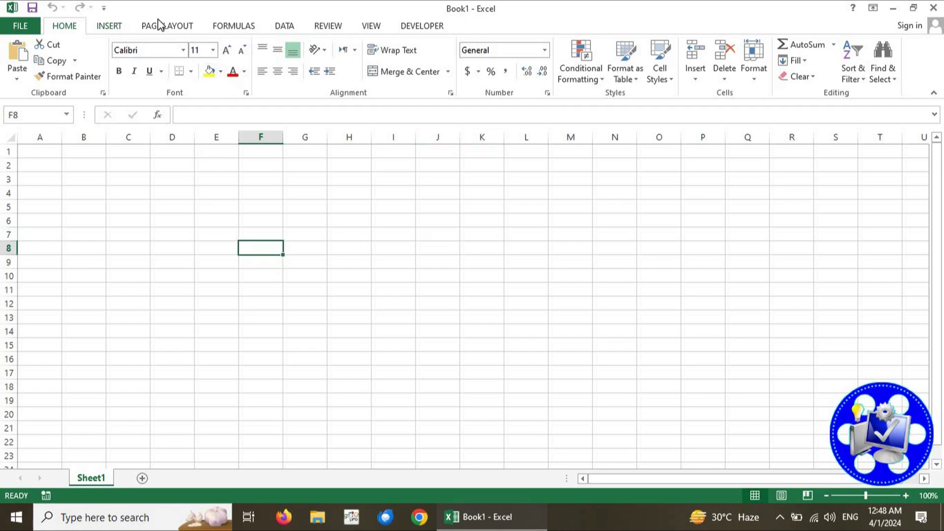
scroll(160, 19, down, 3)
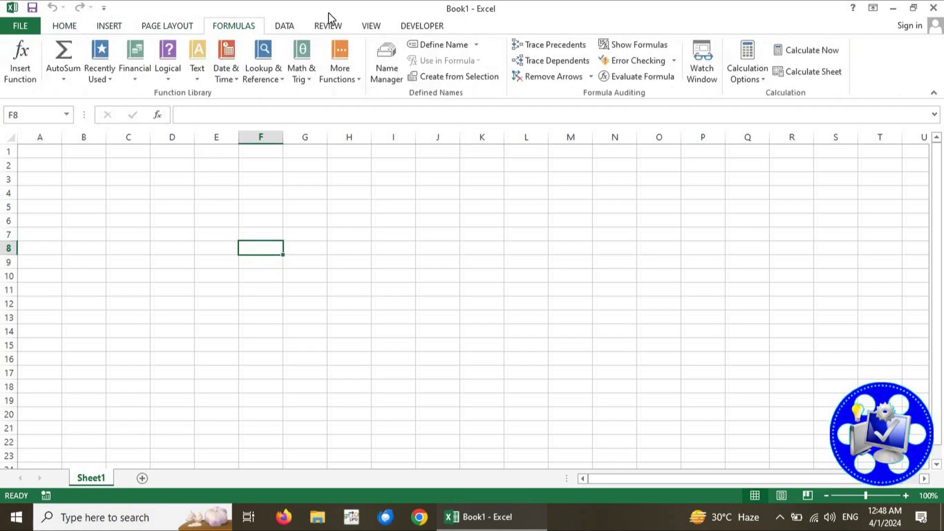
scroll(307, 26, down, 2)
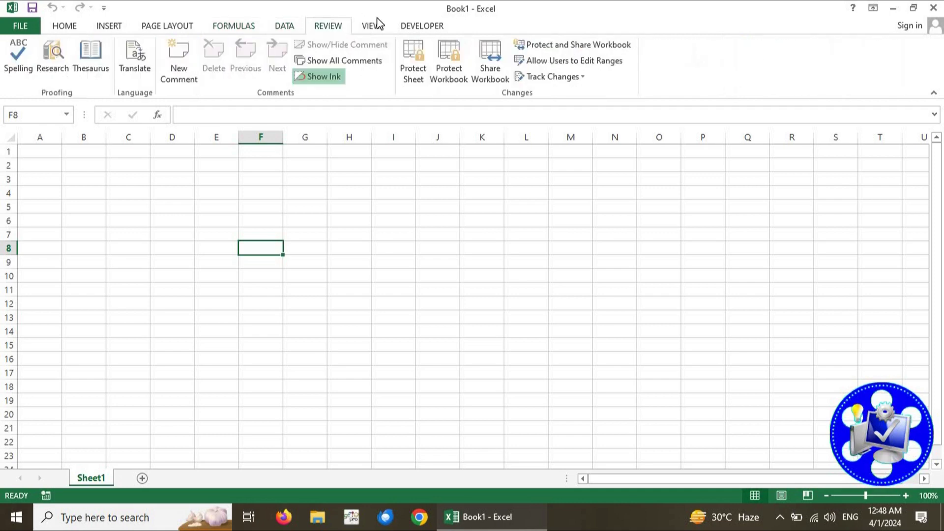
scroll(409, 31, down, 2)
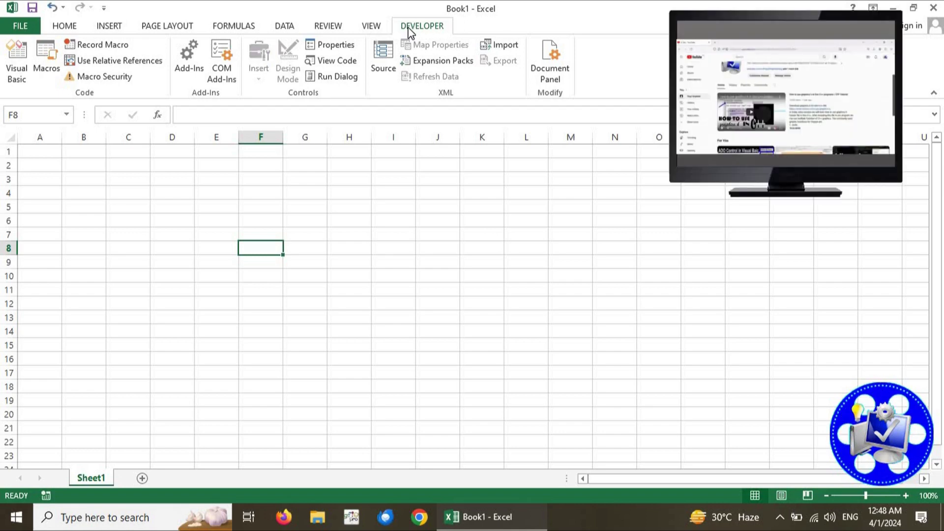
Select cell G5, look over the Insert and Review commands, and return to the Home commands with cell E11 selected
click(284, 203)
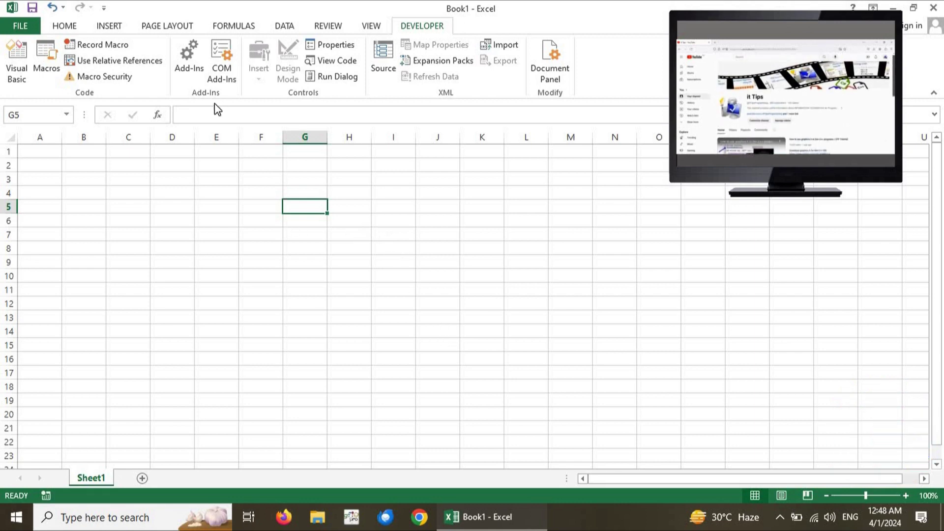
click(69, 26)
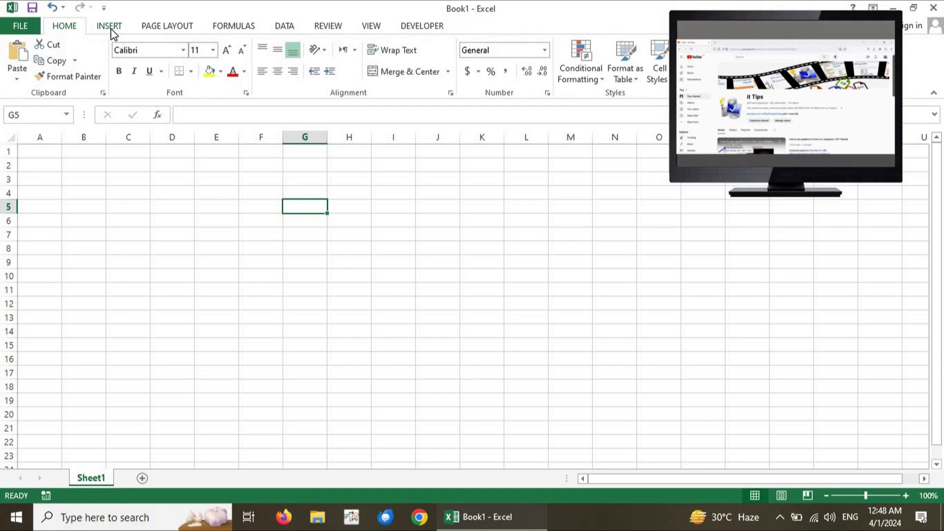
click(109, 27)
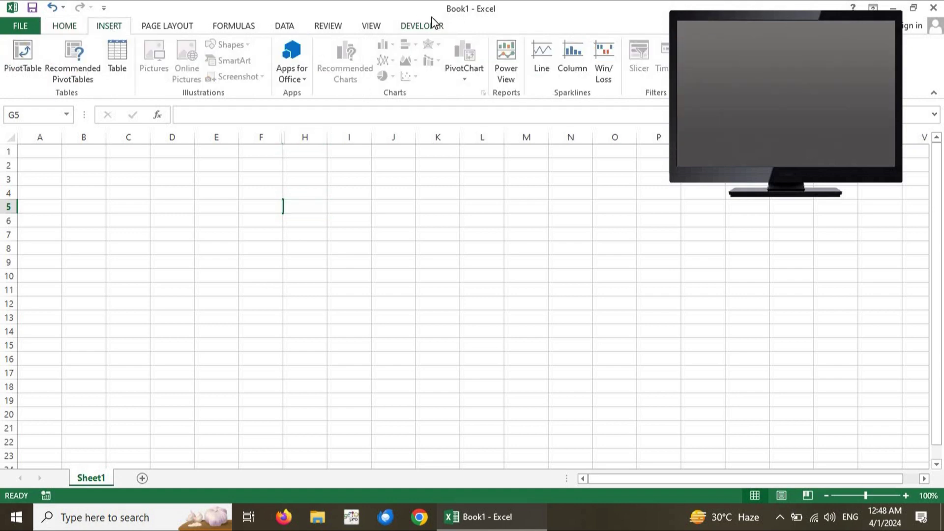
click(372, 25)
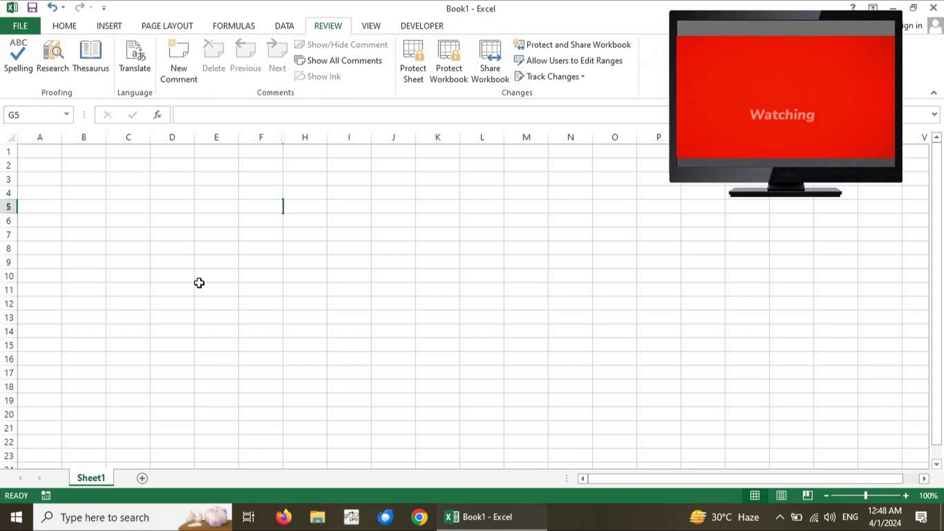
click(199, 285)
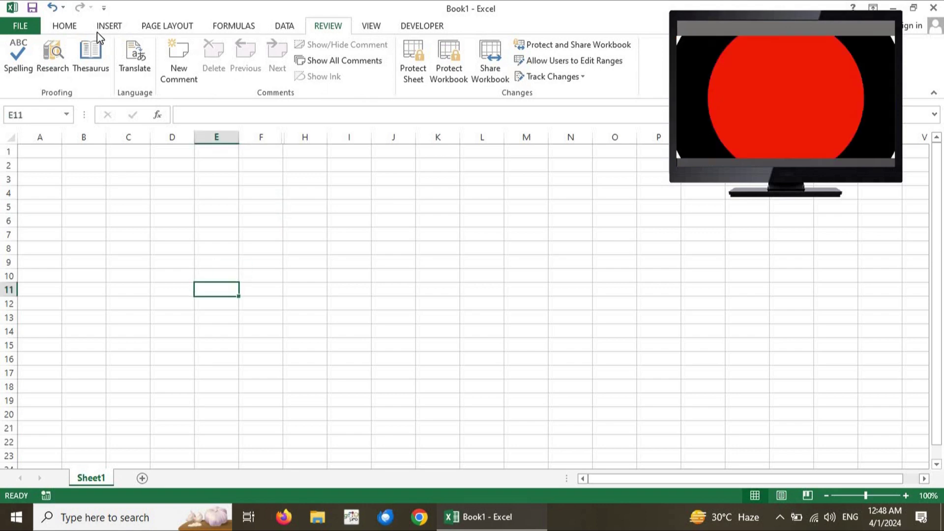
click(65, 27)
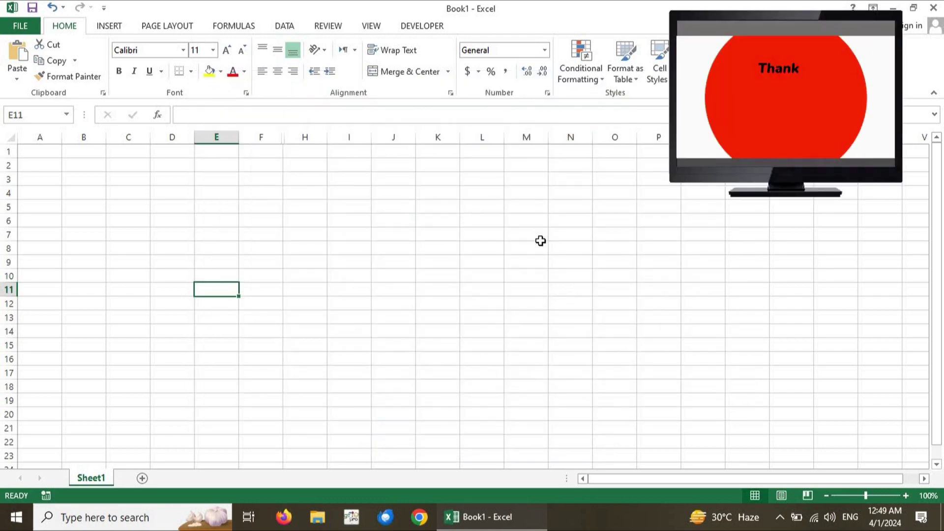
Select single cells including I9 and H9 on Sheet1, followed by the cell ranges F4:L17 and D5:L20
click(341, 265)
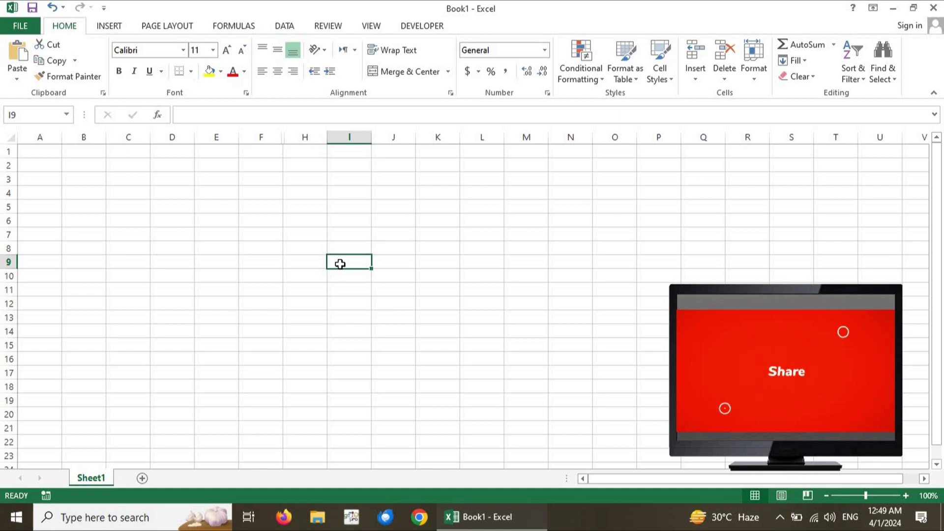
click(286, 262)
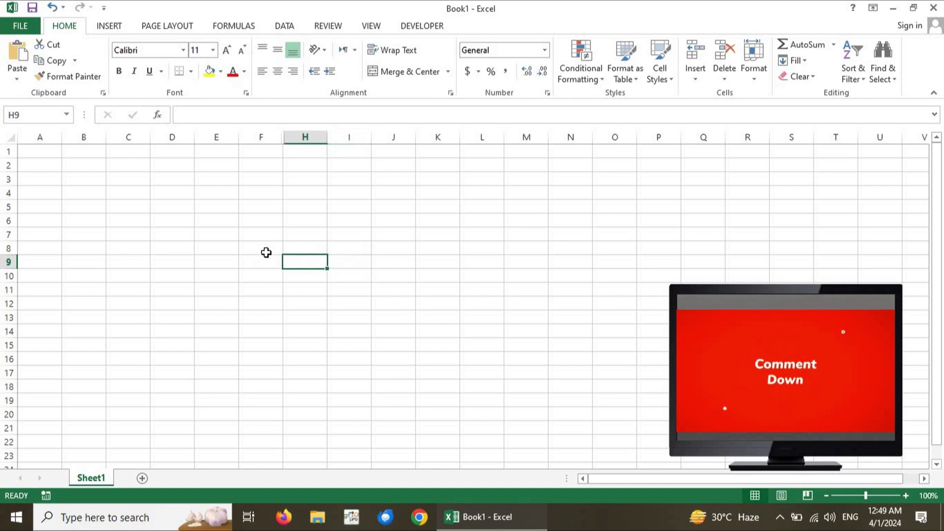
click(268, 223)
drag(243, 196, 487, 381)
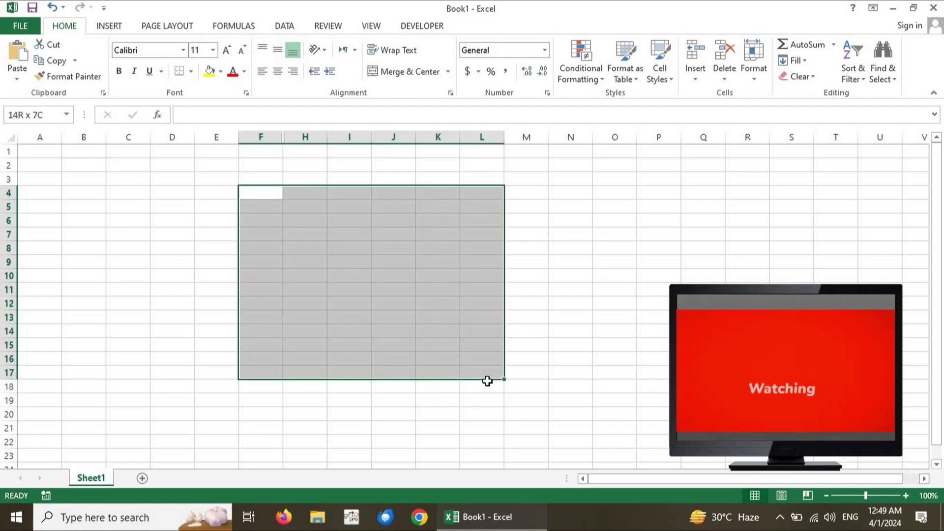
click(161, 209)
drag(167, 206, 474, 410)
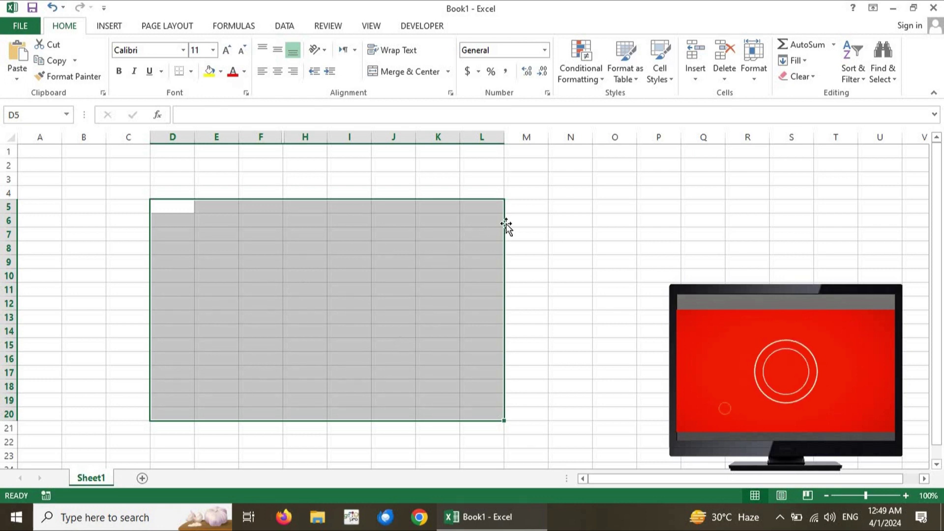
Select cell M8 and view its font settings in the Format Cells dialog, closing it without changes
scroll(569, 338, down, 20)
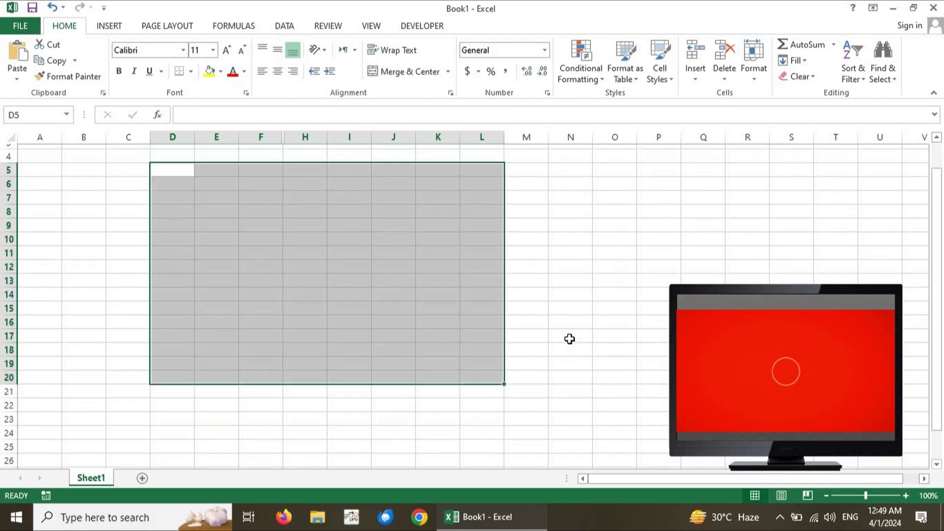
scroll(569, 339, up, 20)
scroll(569, 339, up, 5)
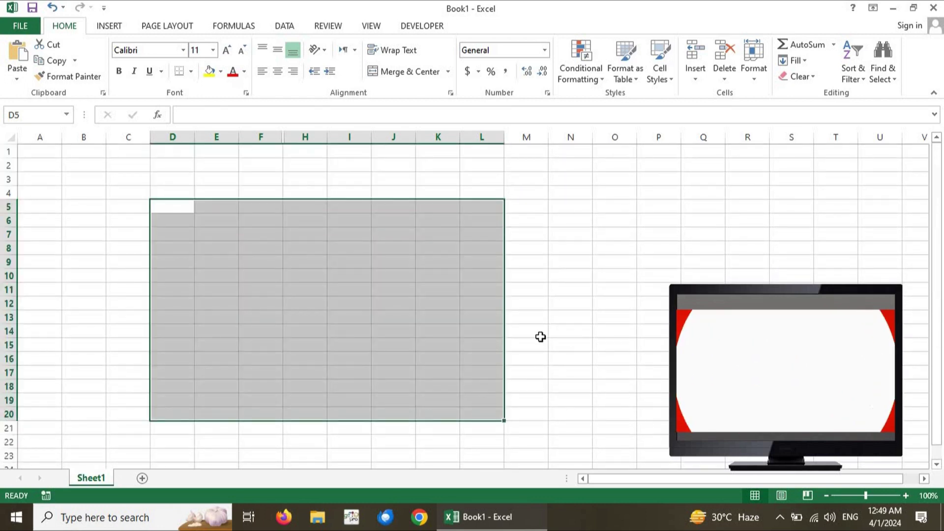
click(512, 252)
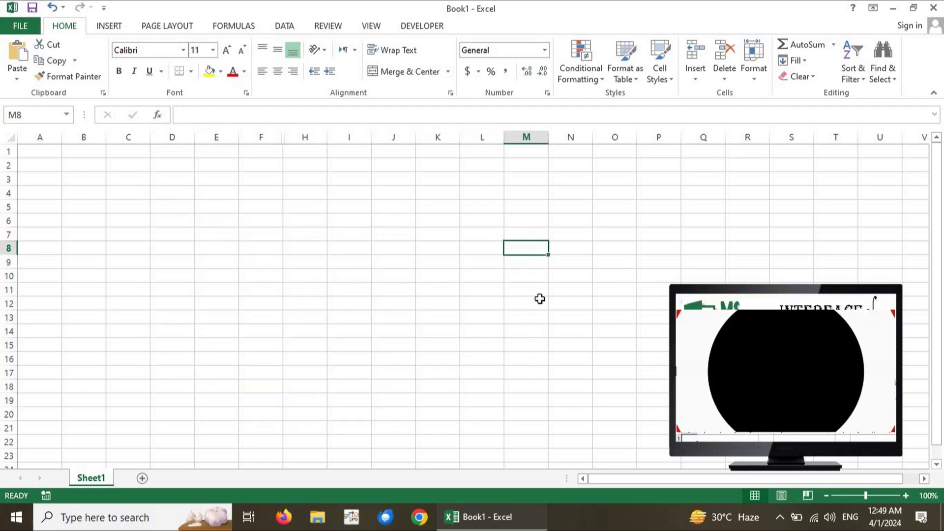
key(ctrl+shift+f)
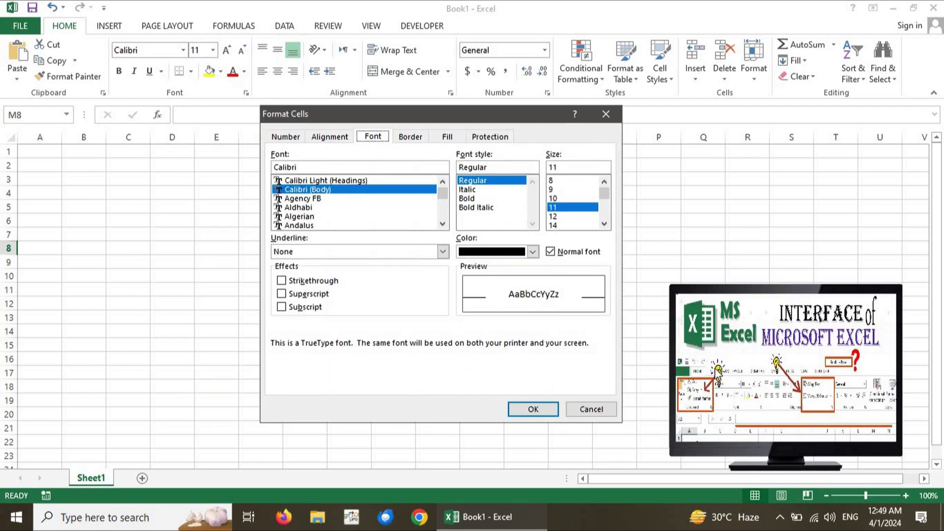
click(589, 408)
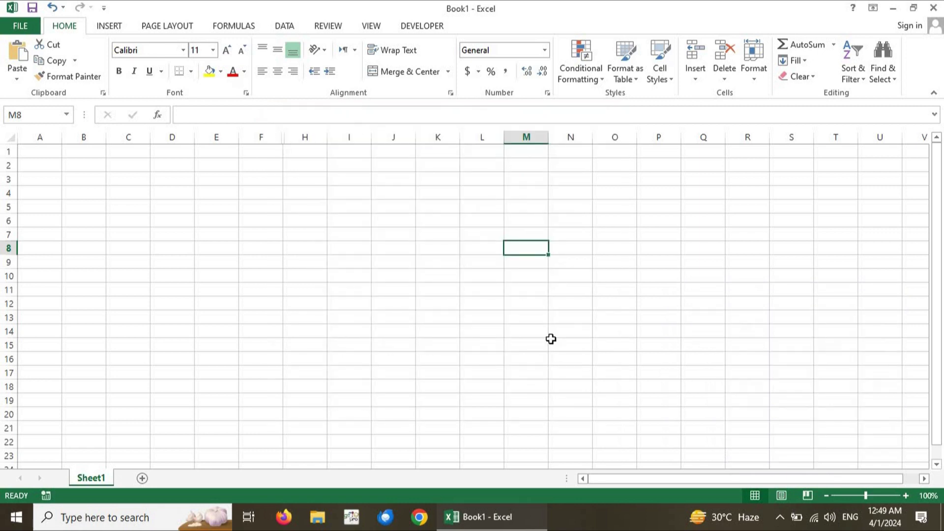